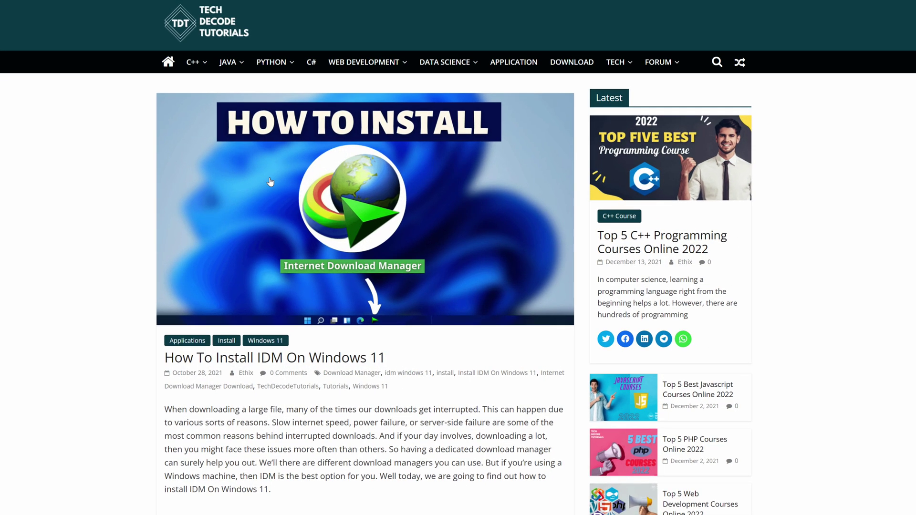
- Highlight the Step 1: Download IDM, Step 2: Install IDM On Windows 11 and Accelerate headings
scroll(271, 182, down, 12)
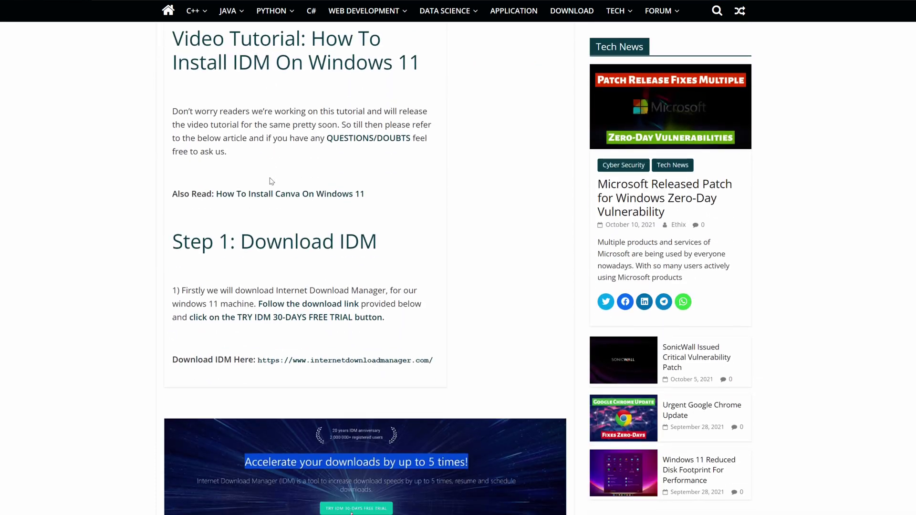
drag(199, 190, 382, 196)
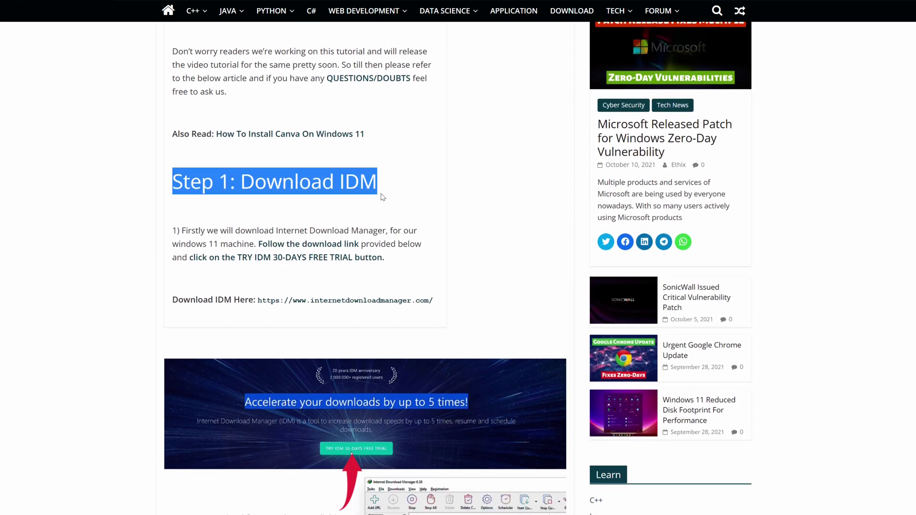
scroll(381, 193, down, 8)
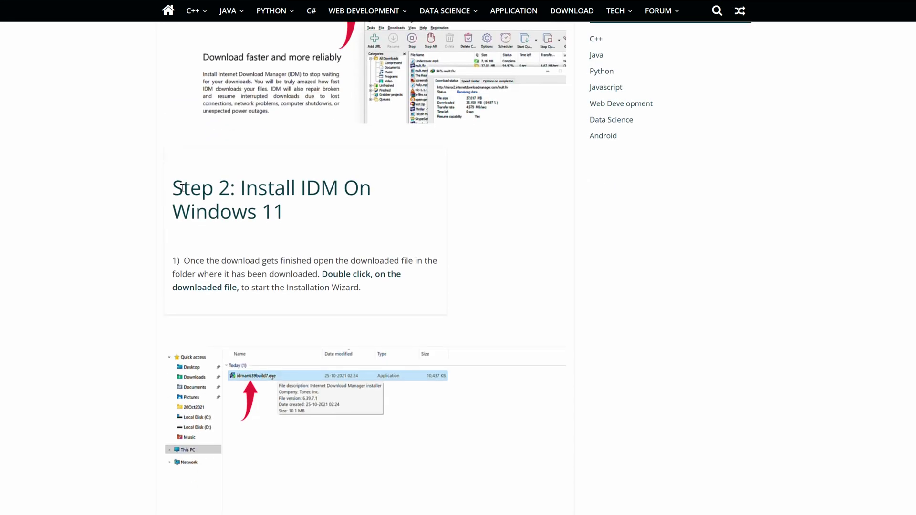
drag(244, 200, 293, 213)
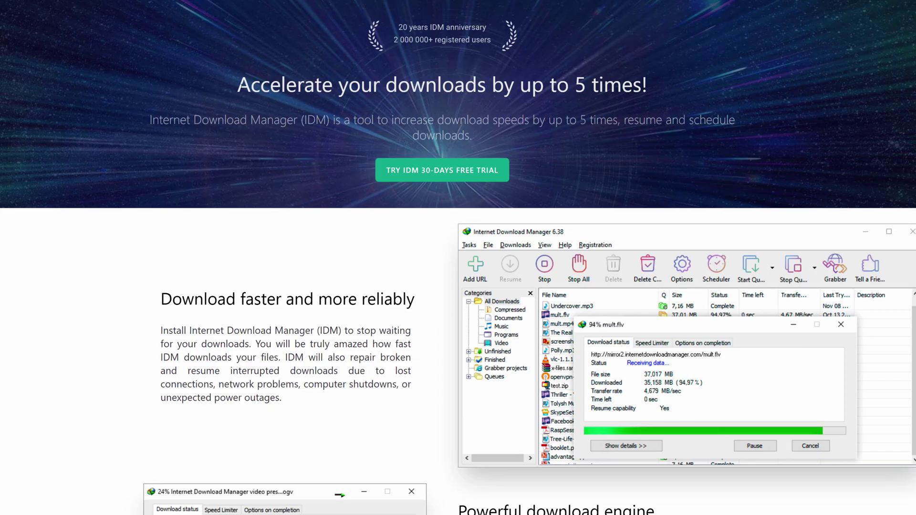
drag(380, 85, 619, 85)
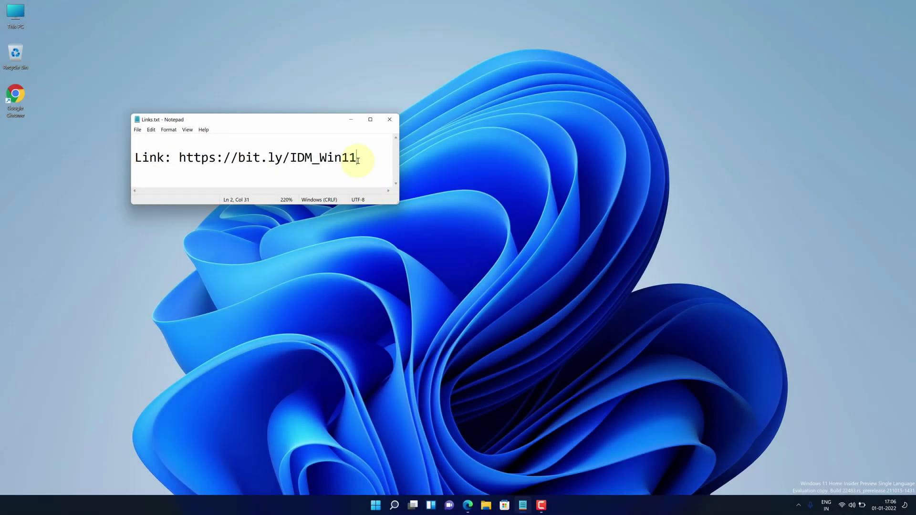
drag(358, 161, 180, 161)
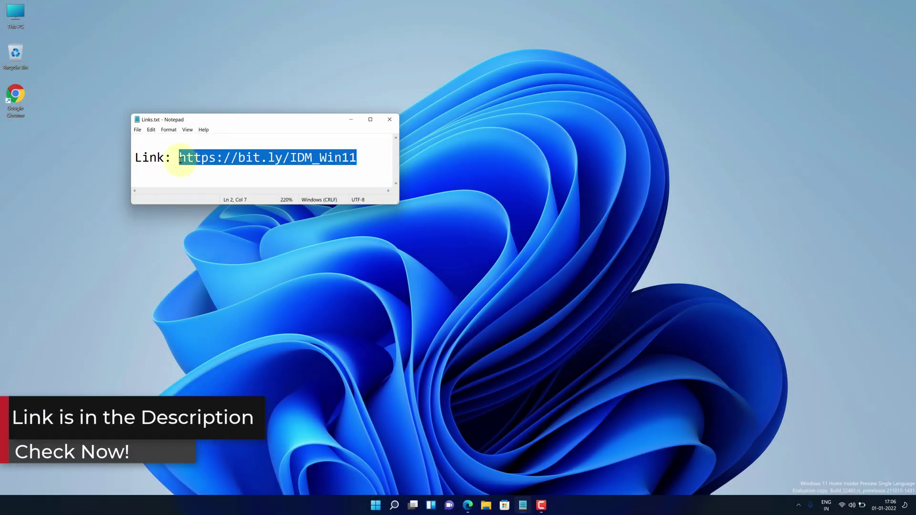
right_click(181, 161)
click(193, 186)
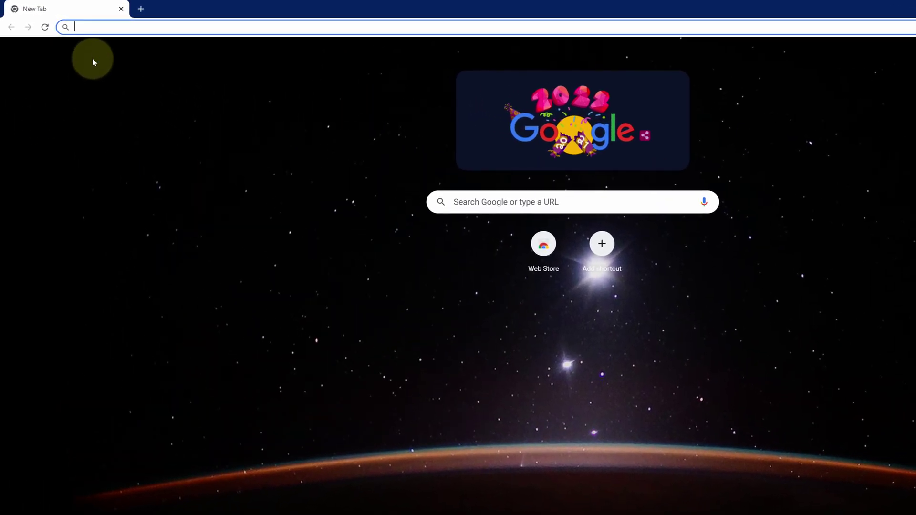
- Paste the bit.ly link into Chrome's address bar and open it
right_click(93, 27)
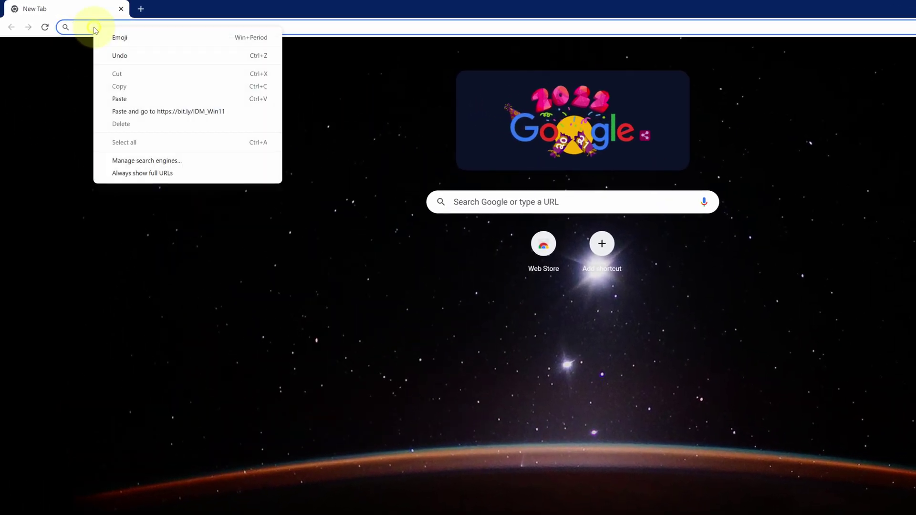
click(118, 98)
key(Return)
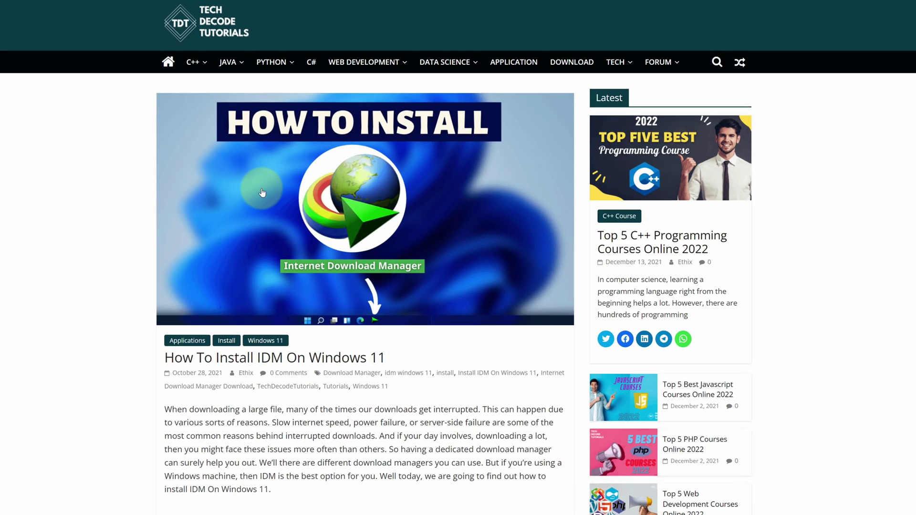
- Scroll the How To Install IDM On Windows 11 article, highlighting the Step 1 Download IDM and Step 2 headings
scroll(309, 173, down, 1)
scroll(270, 182, down, 10)
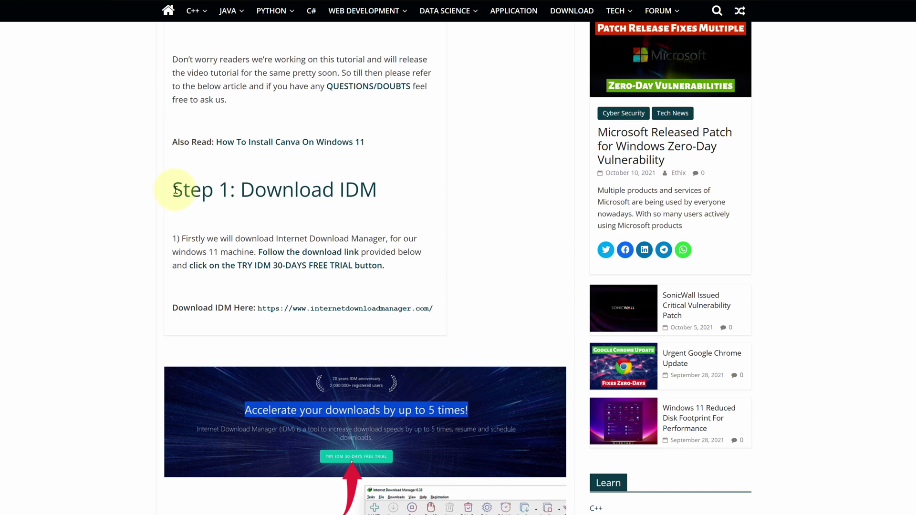
drag(175, 190, 379, 190)
scroll(382, 194, down, 8)
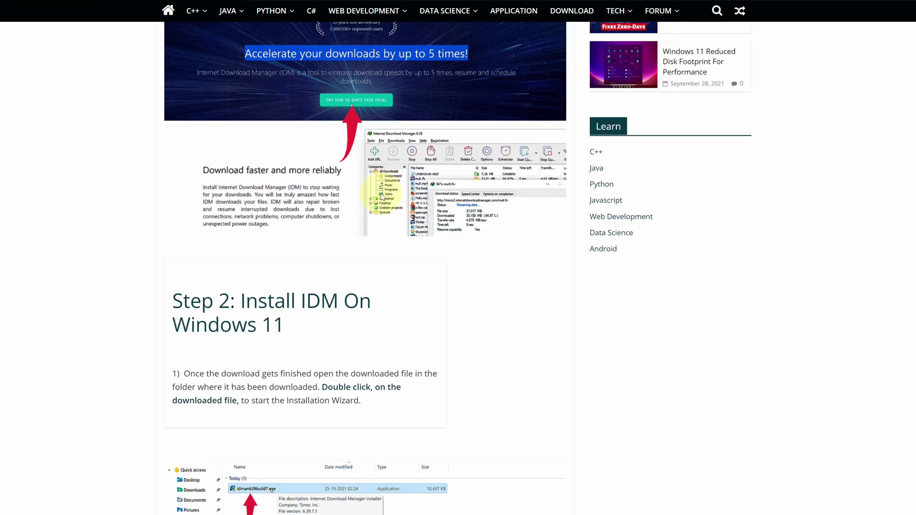
scroll(382, 197, down, 2)
drag(175, 188, 303, 223)
scroll(310, 218, up, 10)
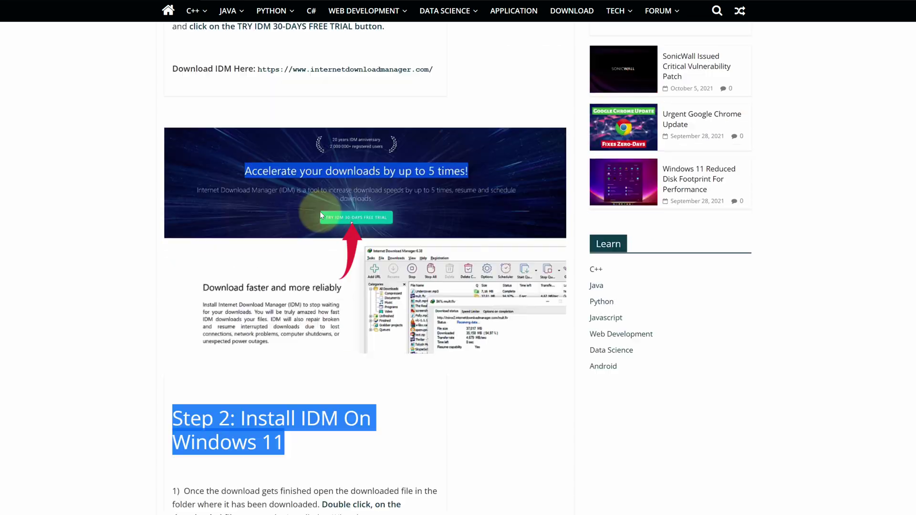
scroll(319, 214, down, 1)
drag(172, 138, 228, 139)
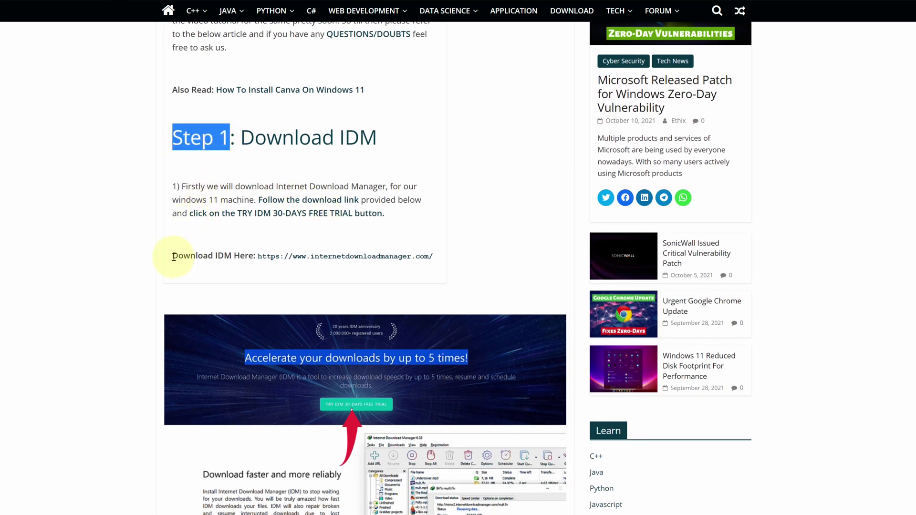
drag(173, 257, 232, 257)
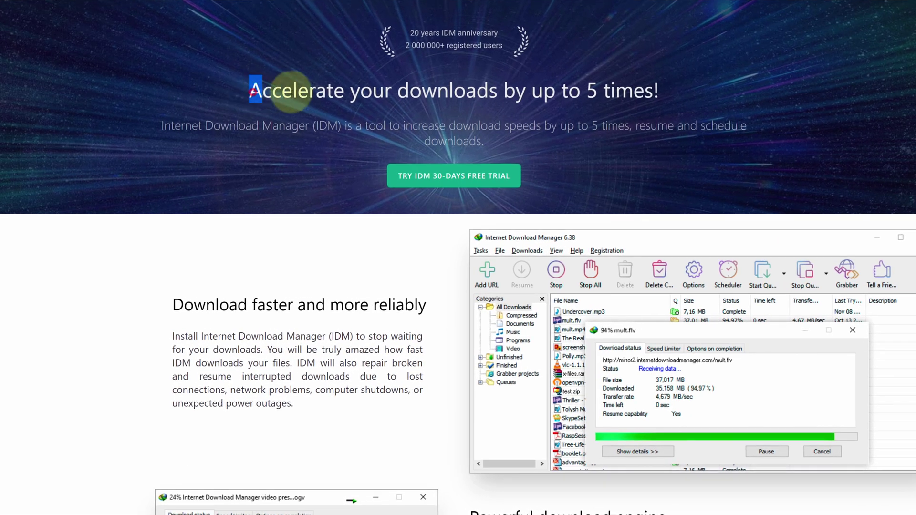
- Download the 30-day trial installer idman639build7.exe and show it in its Downloads folder
drag(293, 130, 405, 130)
drag(394, 92, 658, 90)
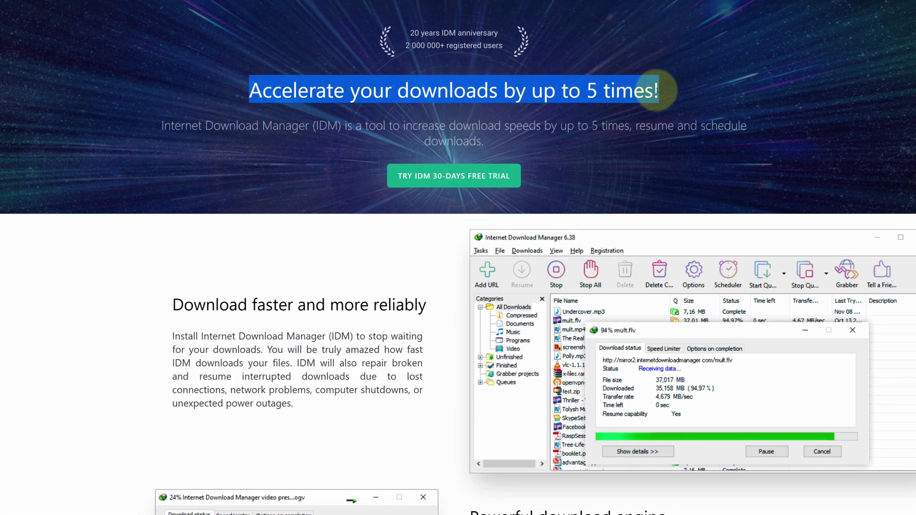
click(445, 184)
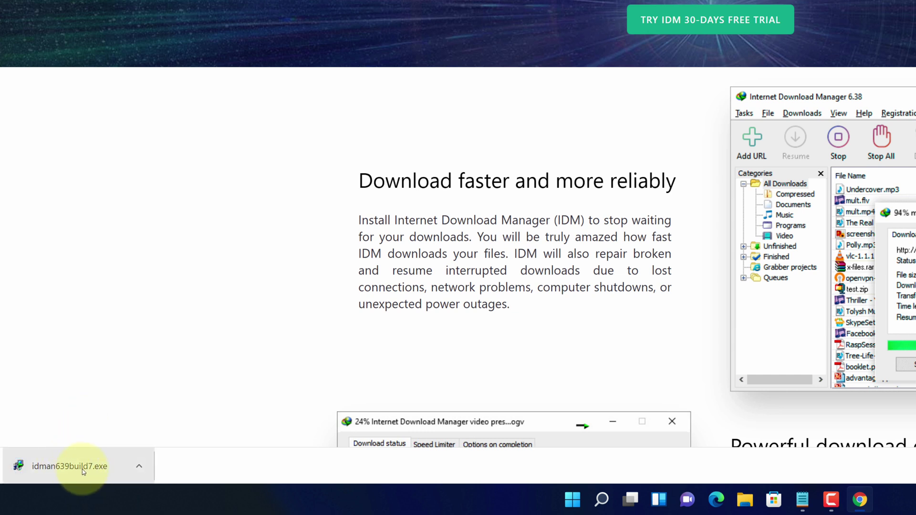
click(138, 467)
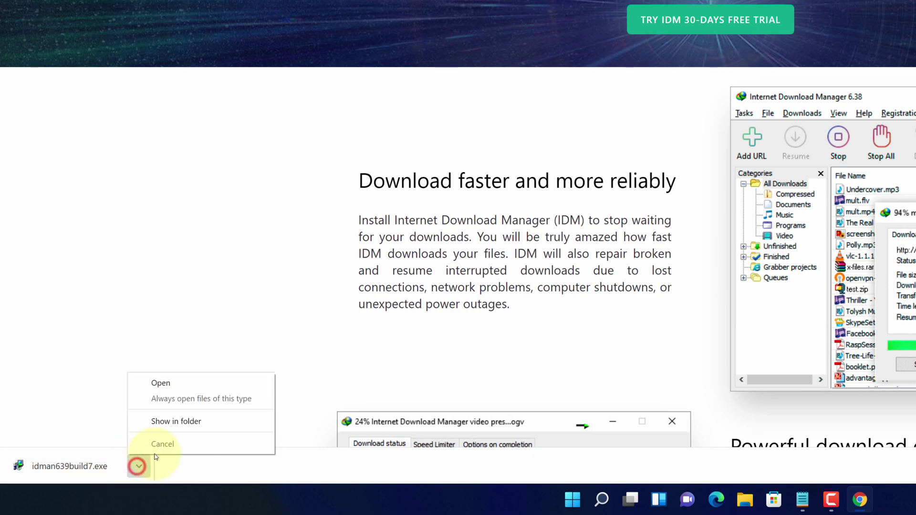
click(150, 422)
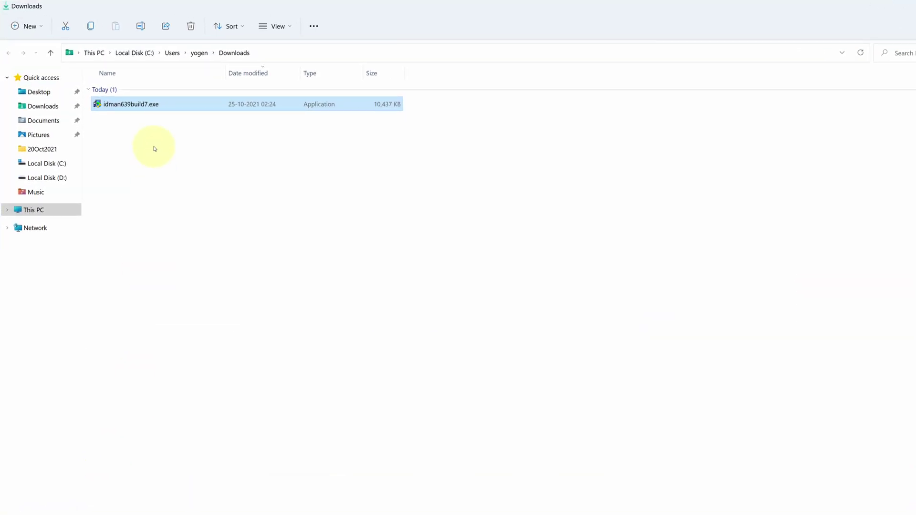
- Run idman639build7.exe, close File Explorer and Chrome, minimise Notepad and focus the wizard
click(153, 105)
double_click(153, 105)
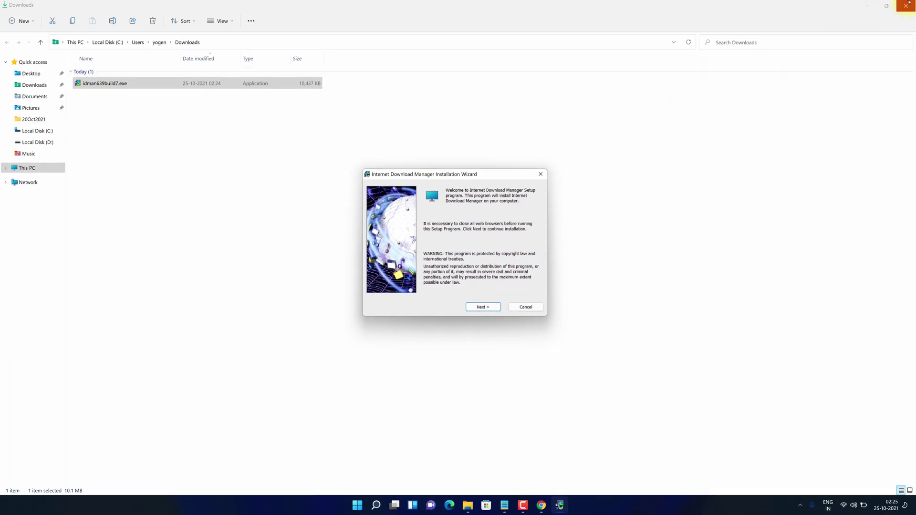
click(906, 6)
click(906, 5)
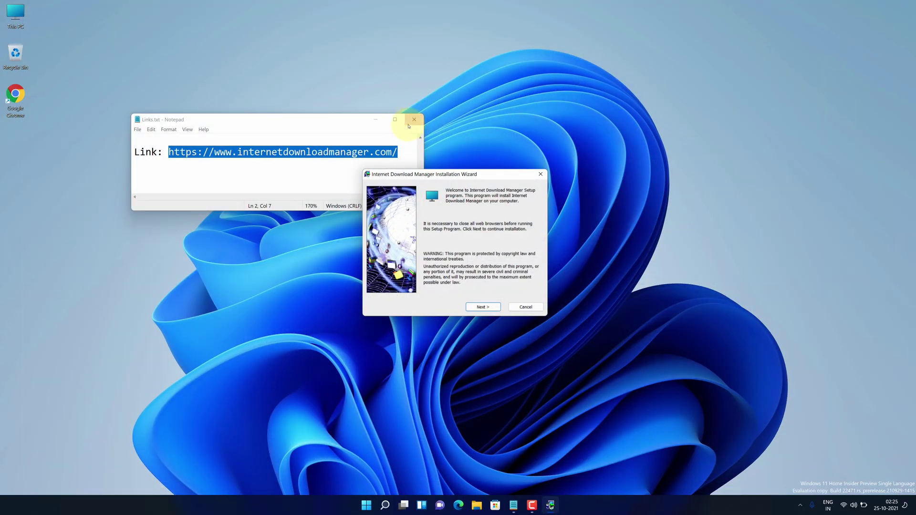
click(379, 122)
click(431, 210)
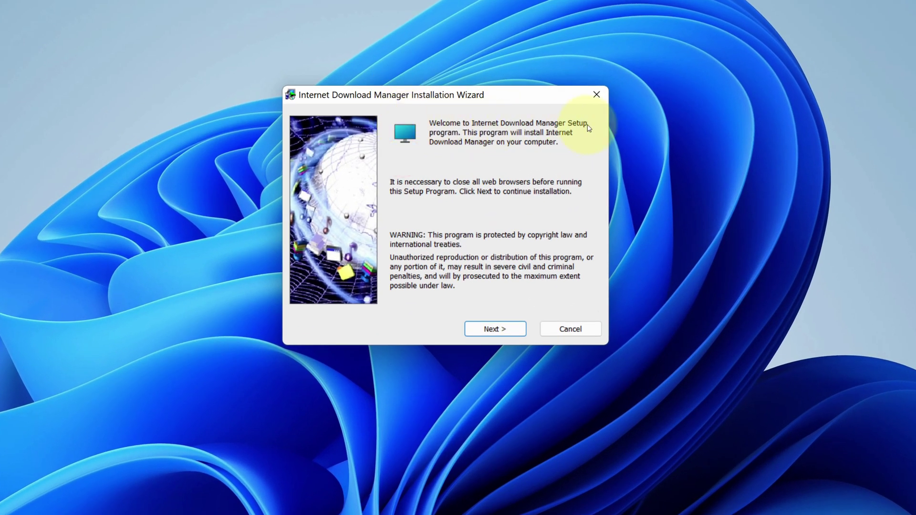
- Accept the licence terms, keep the default C:\Program Files (x86)\Internet Download Manager folder, install and finish
click(485, 337)
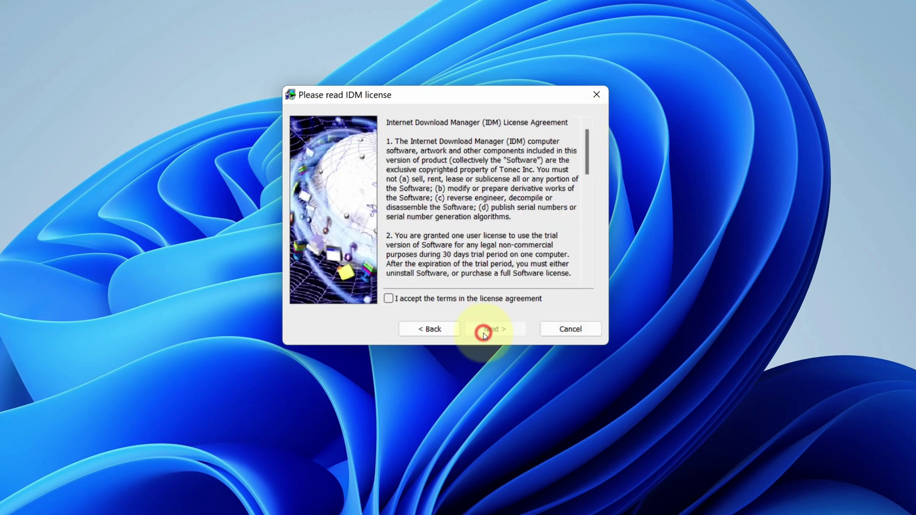
click(388, 299)
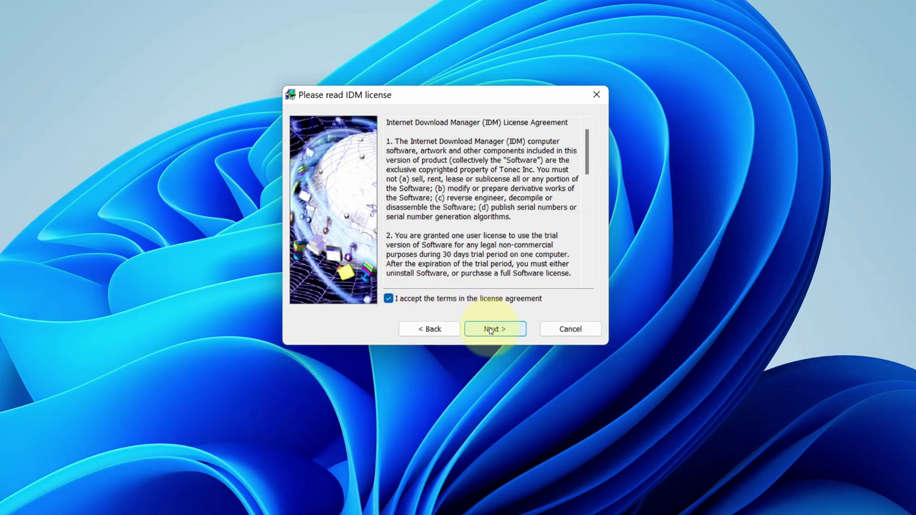
click(491, 330)
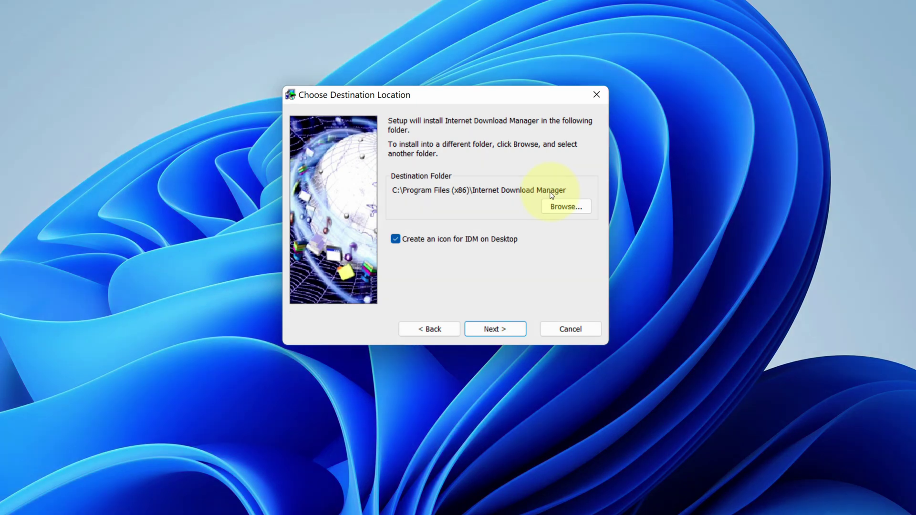
click(496, 329)
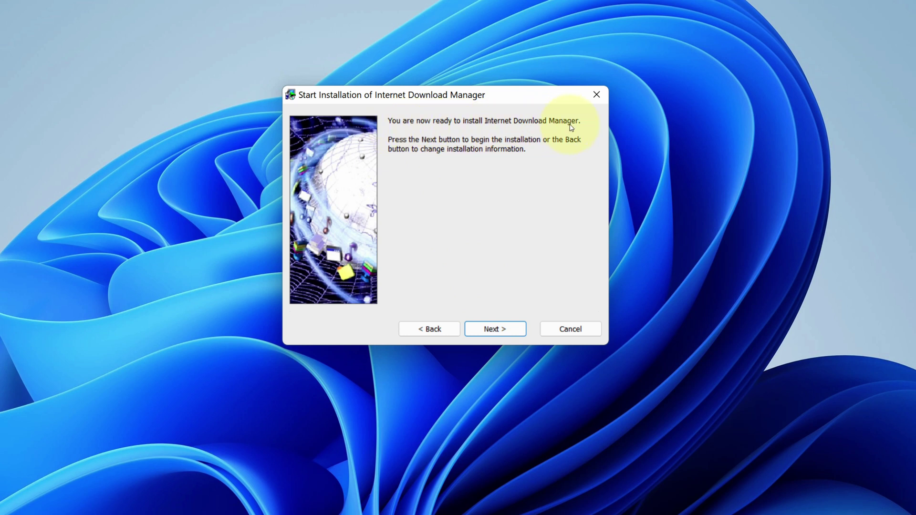
click(495, 331)
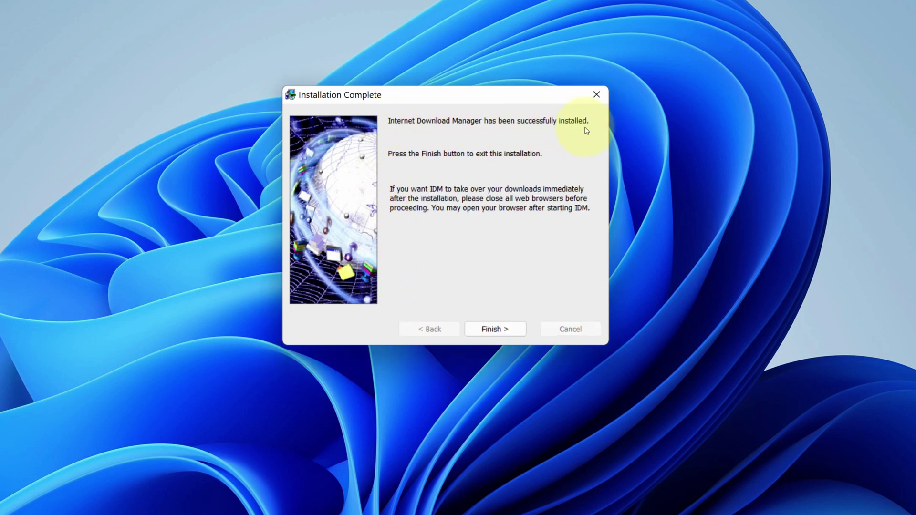
click(491, 329)
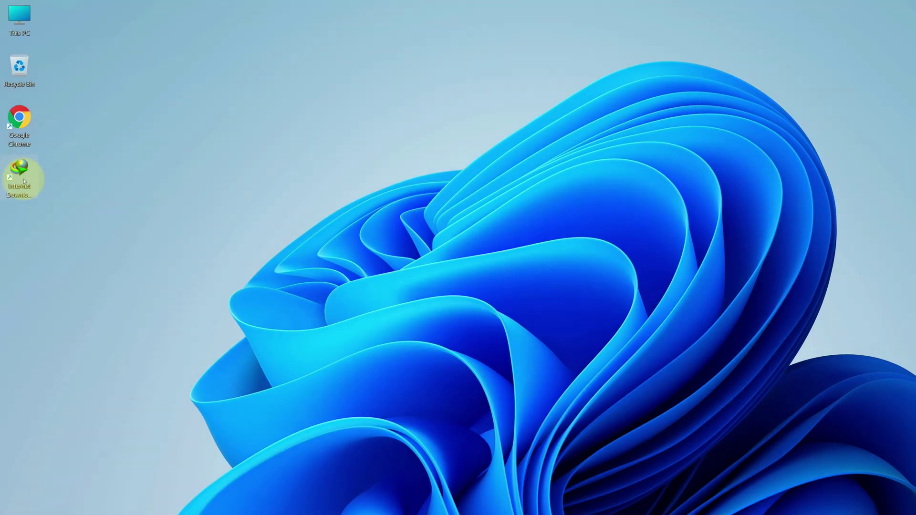
- Launch Internet Download Manager 6.15 from its desktop shortcut and centre its empty main window
double_click(22, 180)
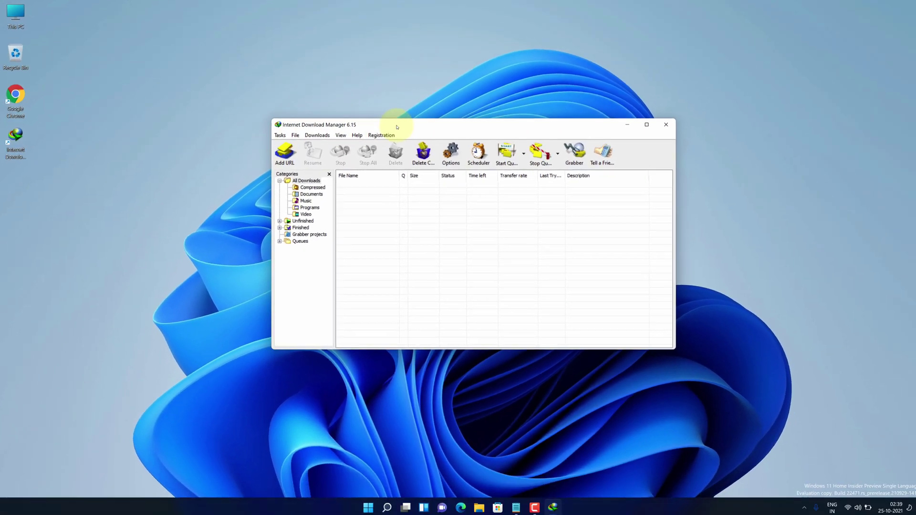
drag(493, 156, 467, 158)
drag(374, 126, 392, 126)
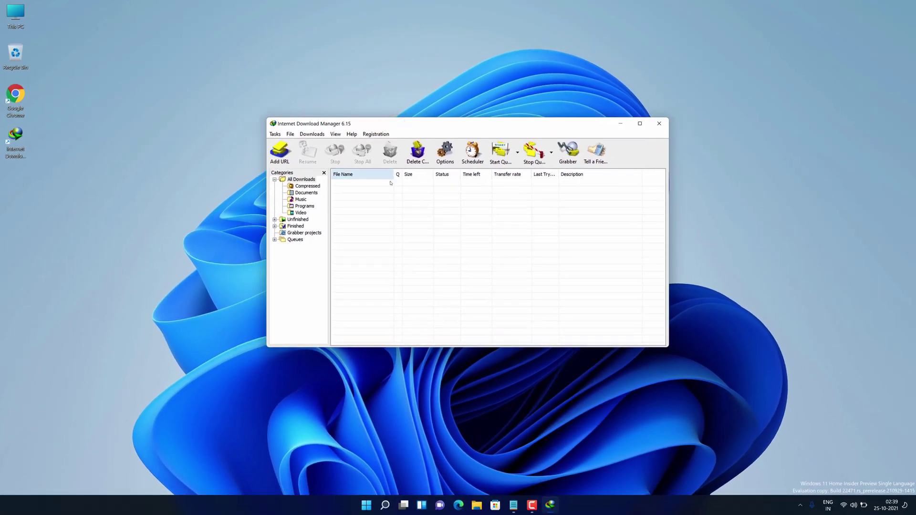